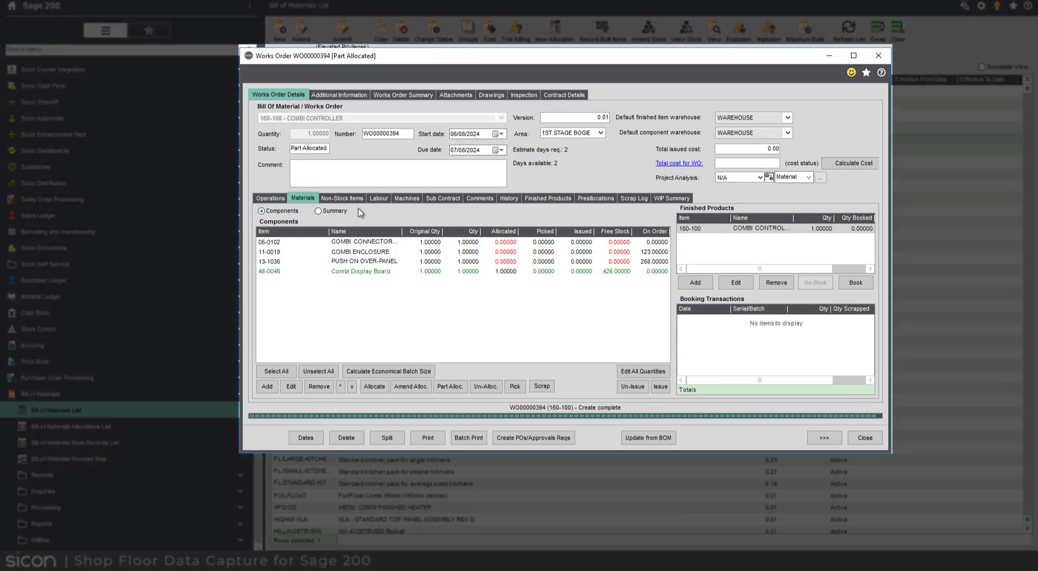
# Examine the inspection questions set up for operation OP 000.1 - Setup on the COMBI CONTROLLER works order, and view the order's labour records.
pyautogui.click(280, 199)
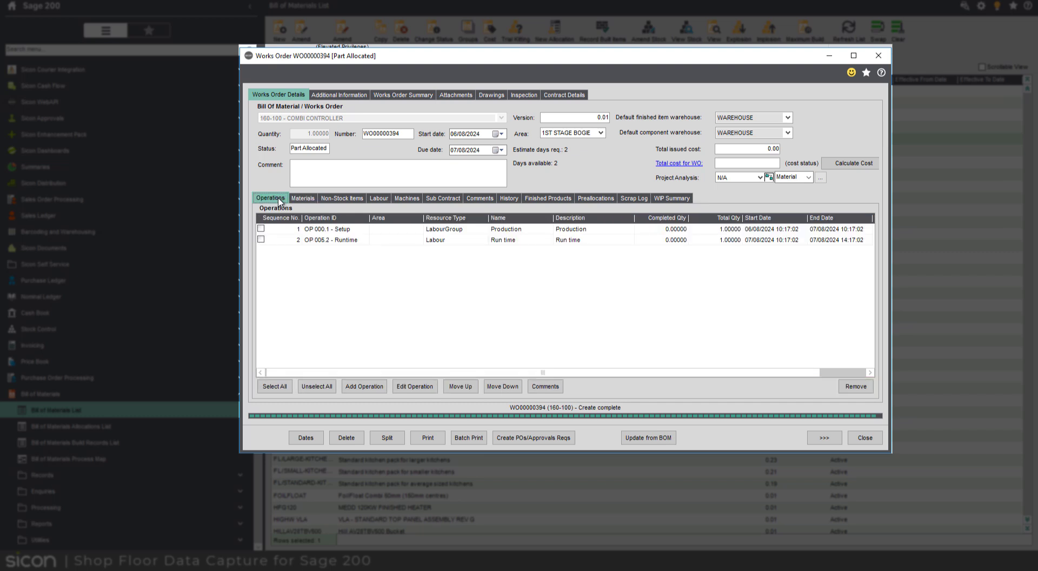
pyautogui.click(349, 231)
pyautogui.click(409, 390)
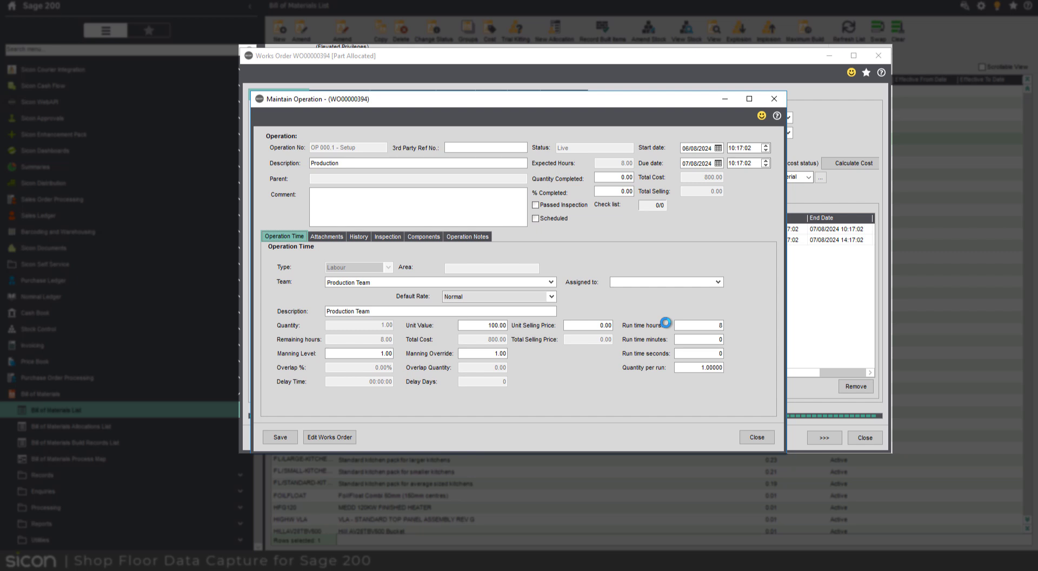
pyautogui.click(403, 237)
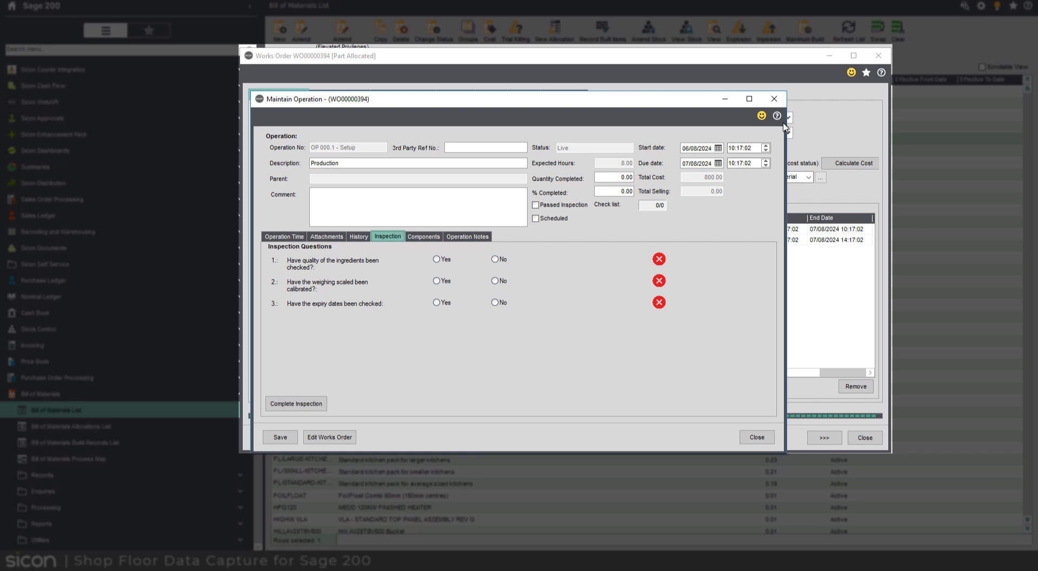
pyautogui.click(774, 98)
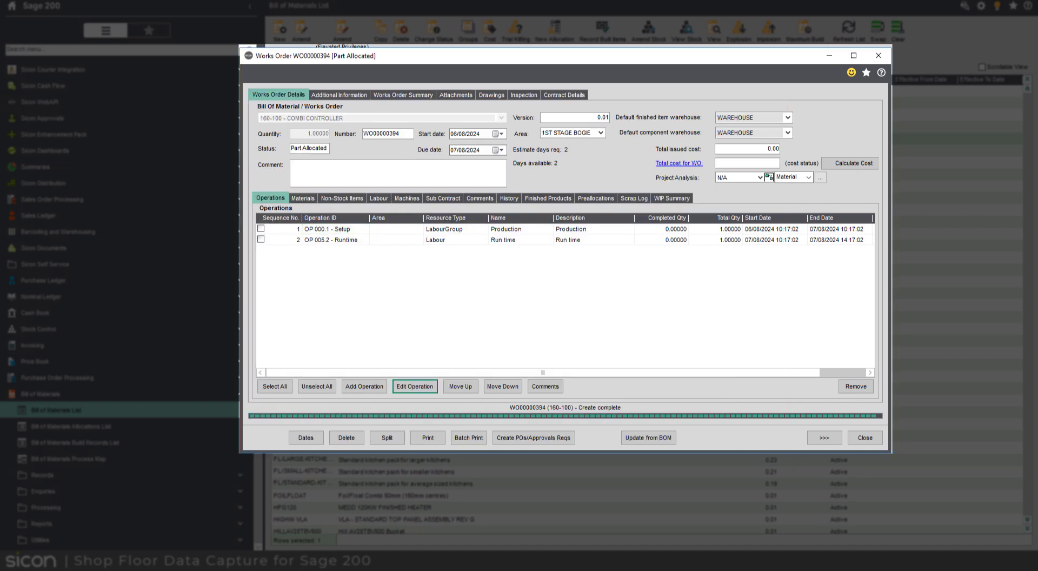
pyautogui.click(378, 199)
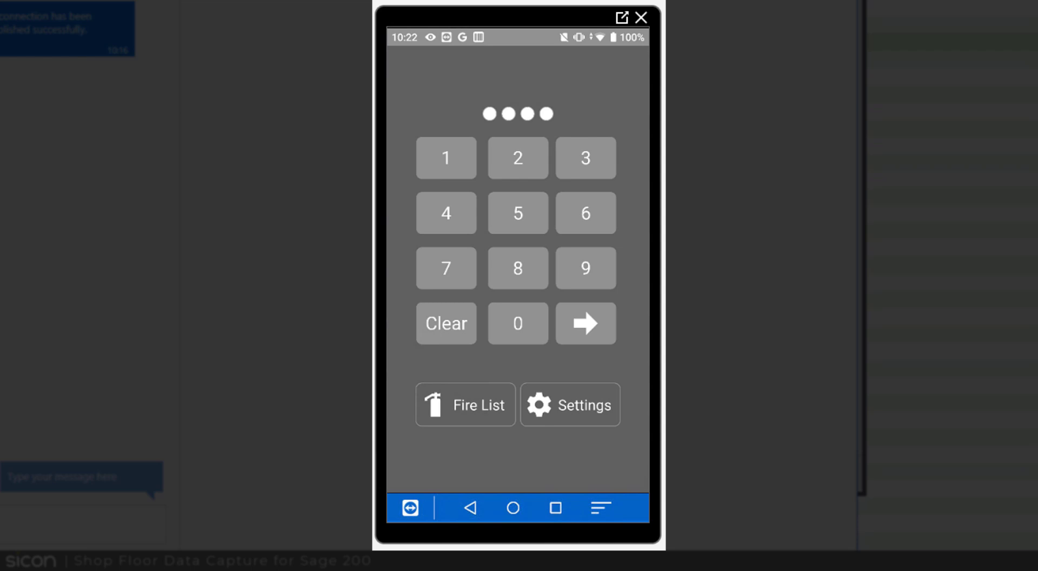
# Switch to the shop floor mobile app, log in with the user's PIN and open the COMBI CONTROLLER works order from the works order list.
pyautogui.click(446, 158)
pyautogui.click(586, 268)
pyautogui.click(446, 158)
pyautogui.click(586, 268)
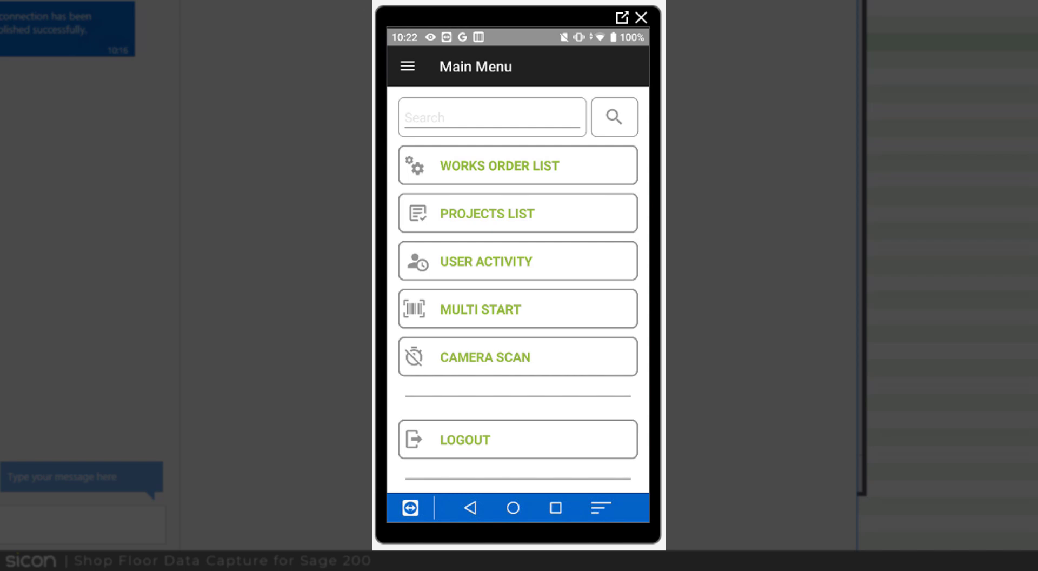
pyautogui.click(500, 166)
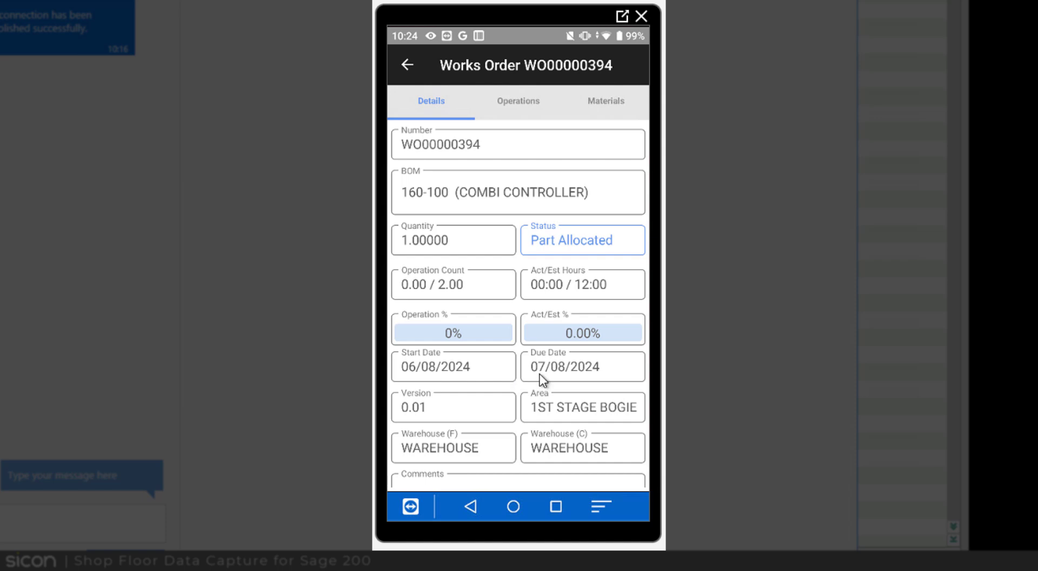
pyautogui.scroll(-1, 538, 417)
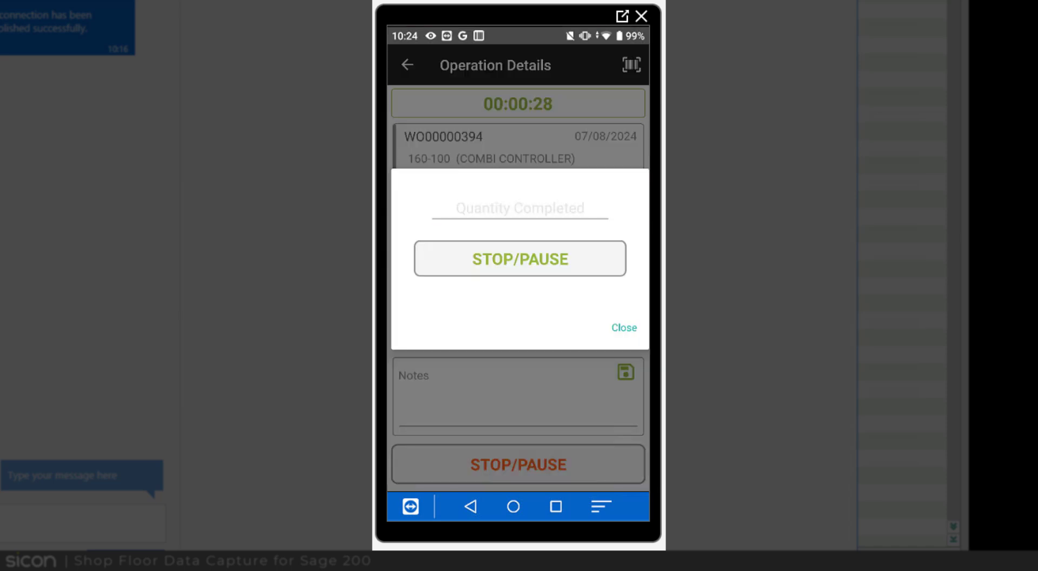
# Stop the running operation with a completed quantity of 1 and proceed to its inspection questions.
pyautogui.click(520, 208)
pyautogui.write('1')
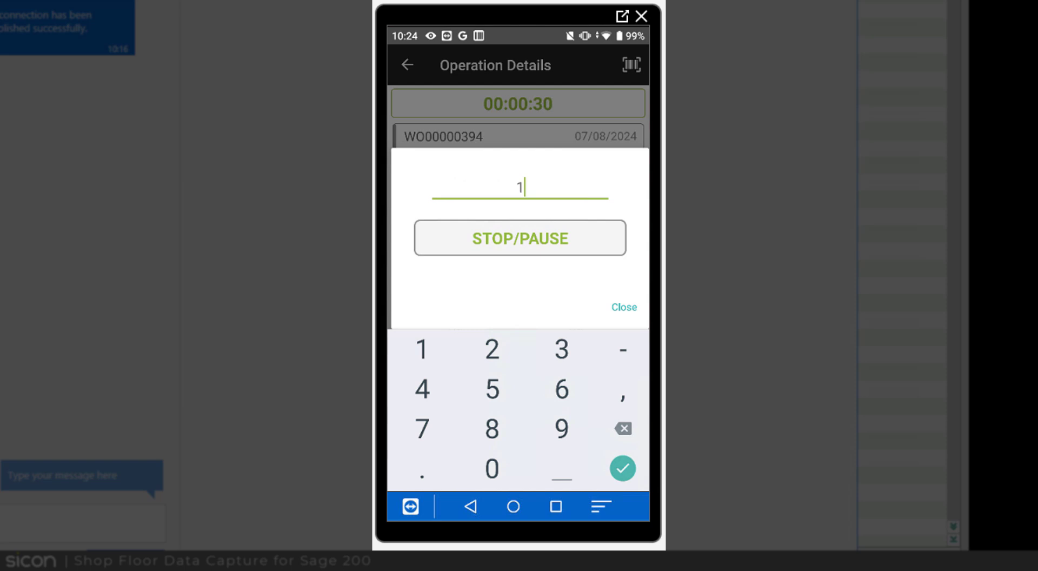
pyautogui.click(520, 238)
pyautogui.click(520, 204)
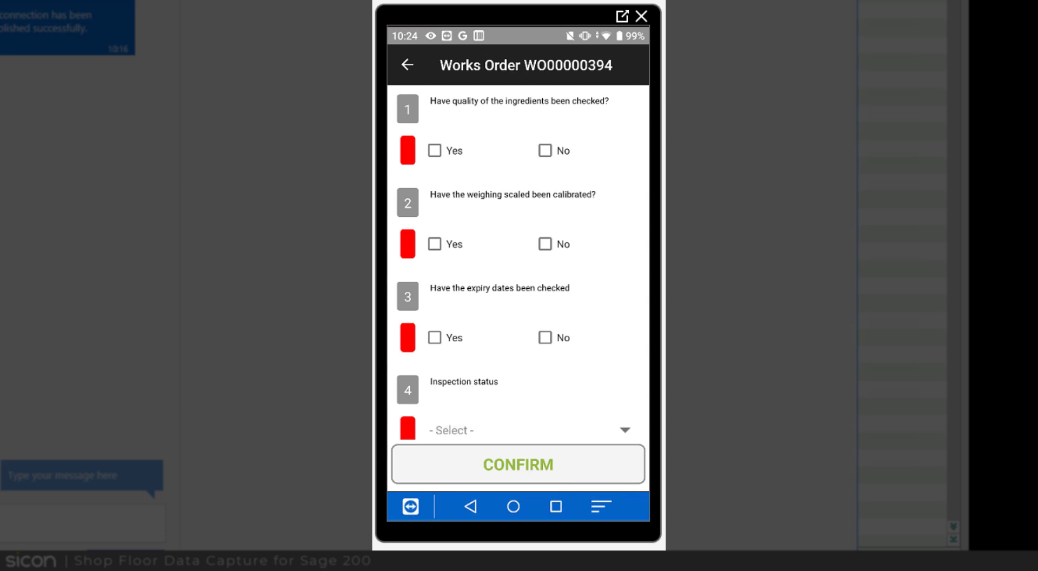
# Answer Yes to all three inspection questions, set the inspection status to Pass and submit the inspection.
pyautogui.click(435, 150)
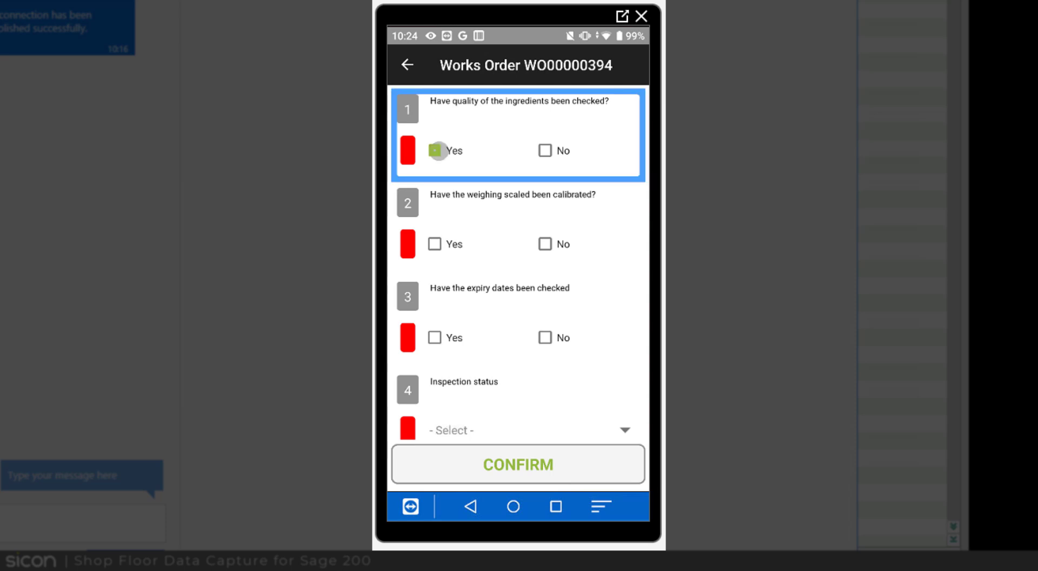
pyautogui.click(435, 244)
pyautogui.click(435, 337)
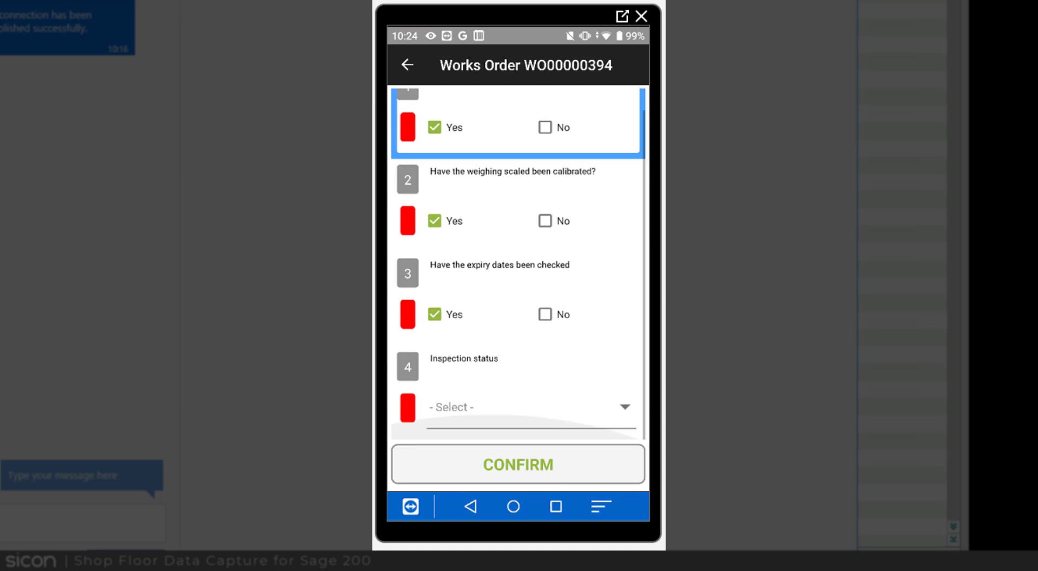
pyautogui.click(530, 406)
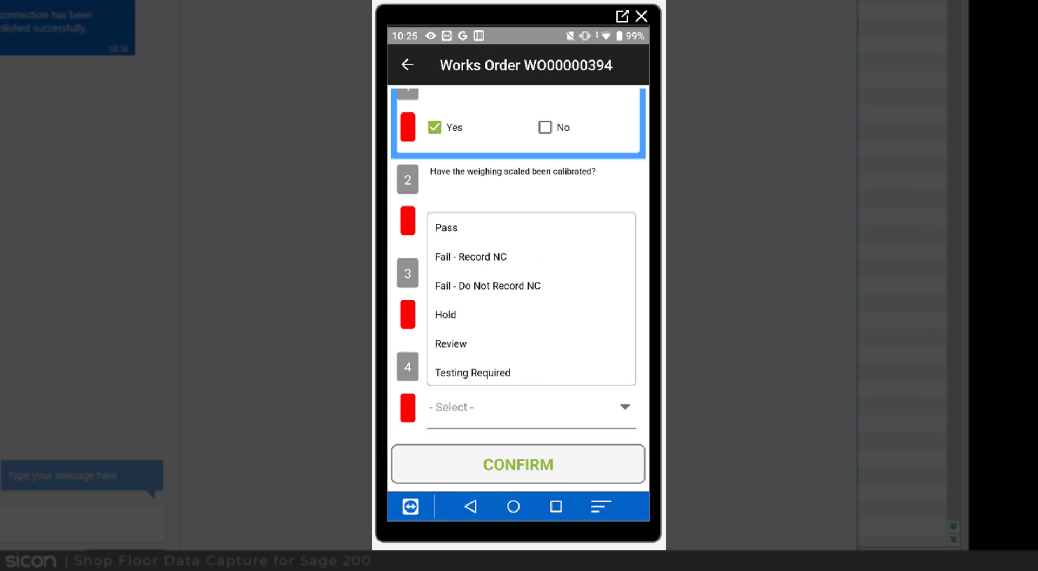
pyautogui.click(446, 227)
pyautogui.click(518, 464)
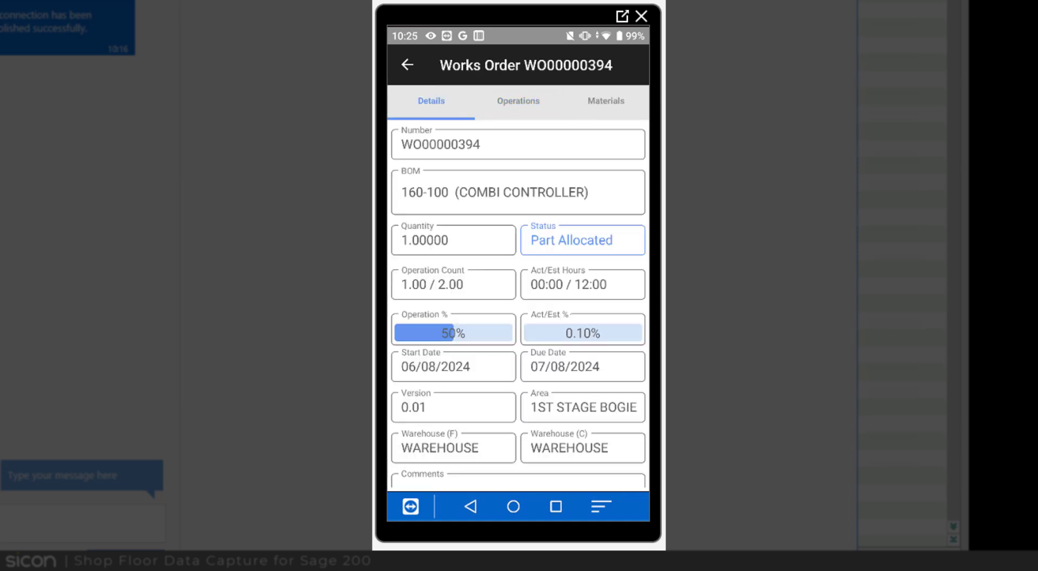
# Search the works order's materials for "acs" and add stock item 002-203 as an extra component.
pyautogui.click(605, 100)
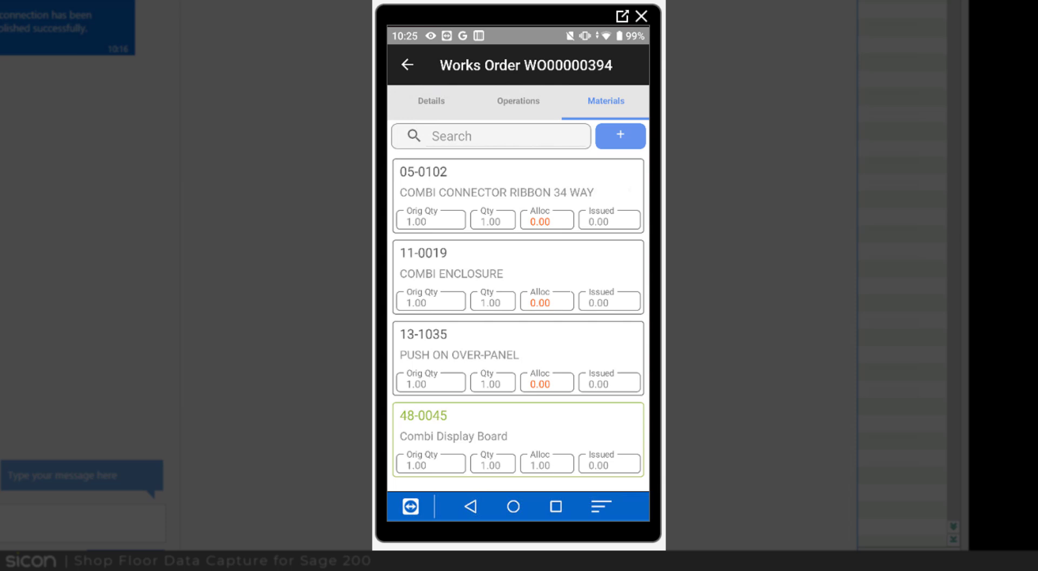
pyautogui.click(433, 136)
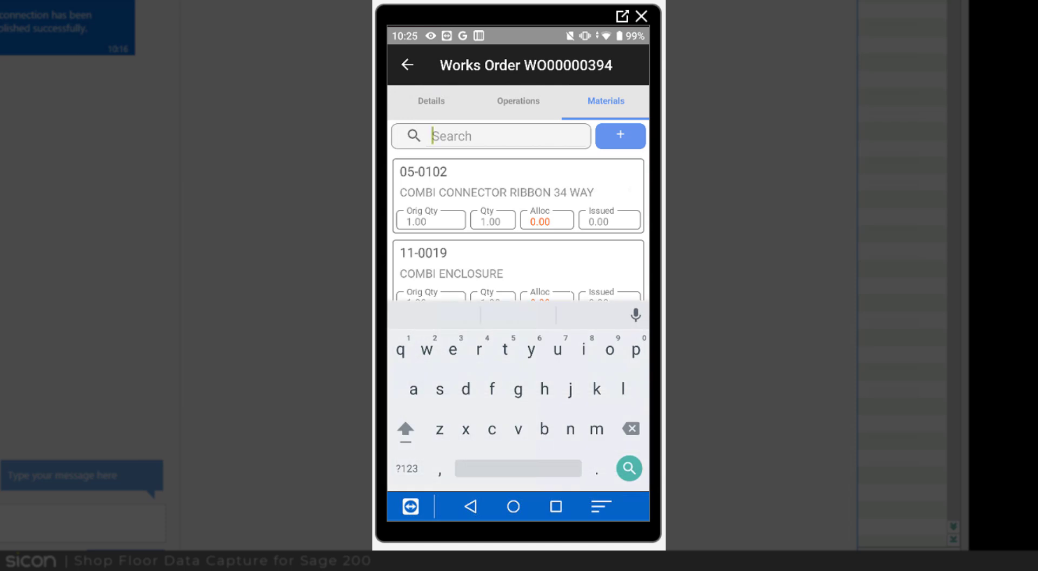
pyautogui.write('acs')
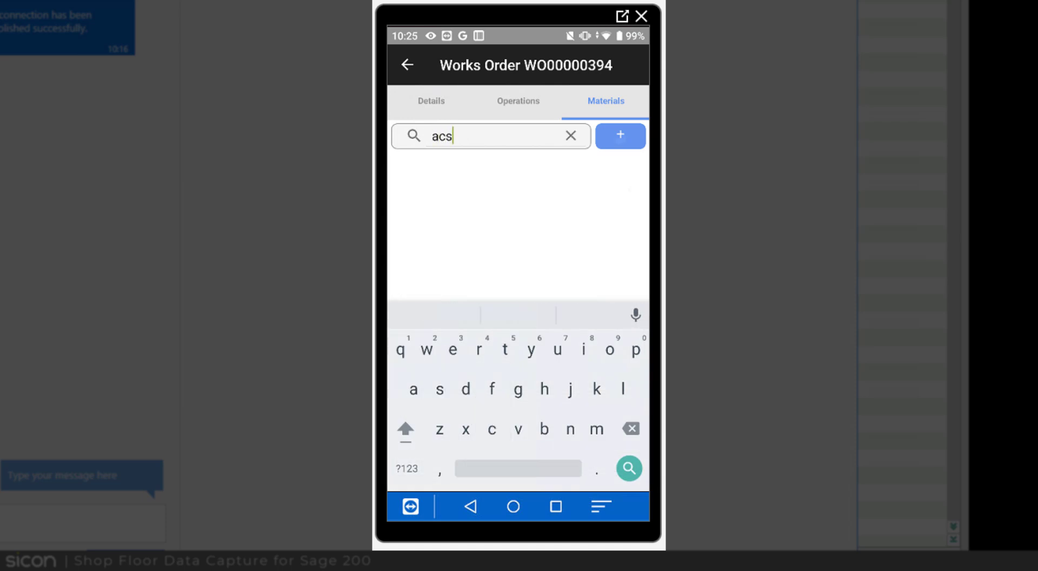
pyautogui.click(621, 136)
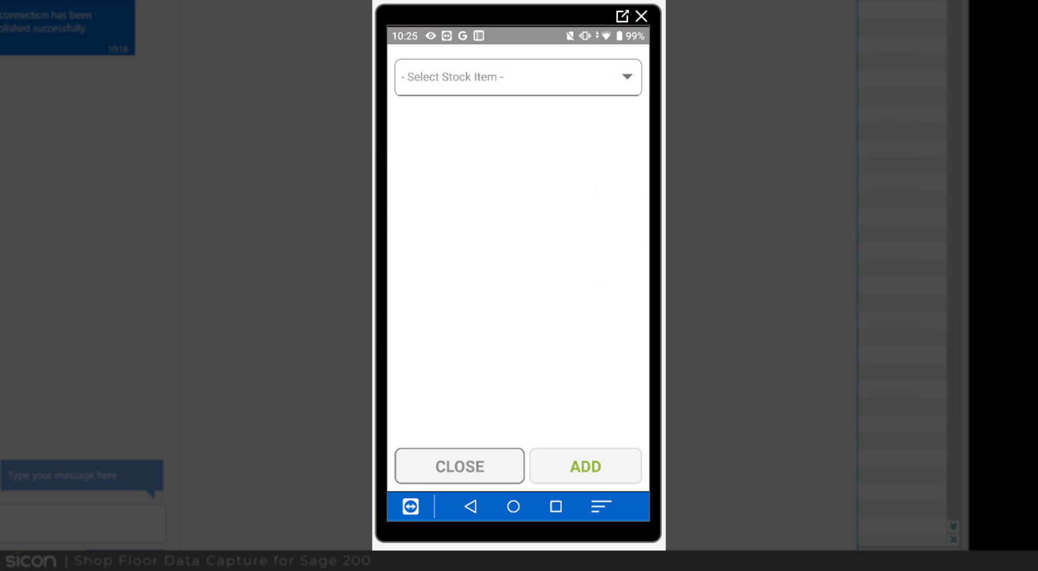
pyautogui.click(475, 113)
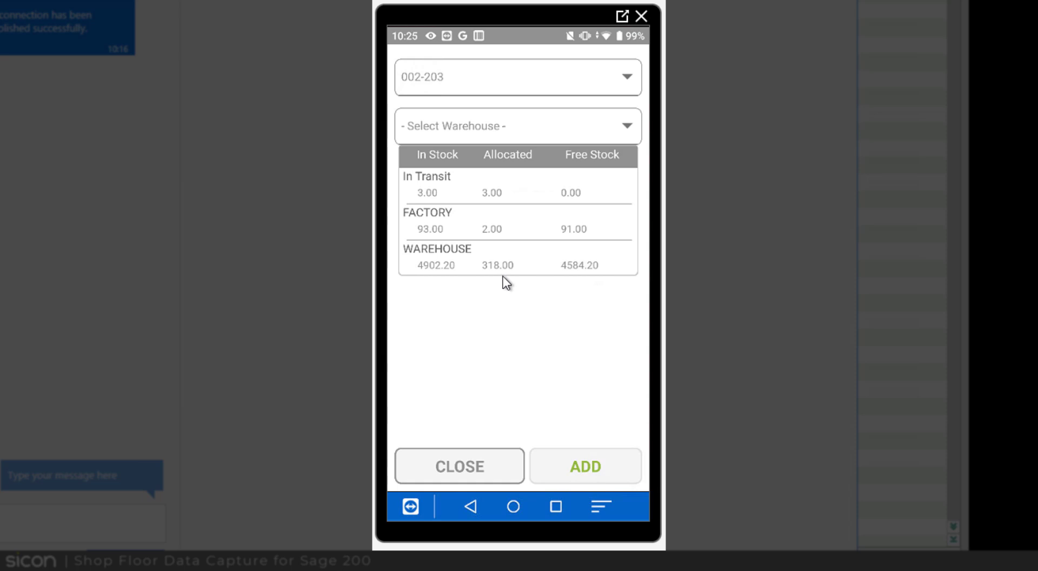
pyautogui.click(557, 282)
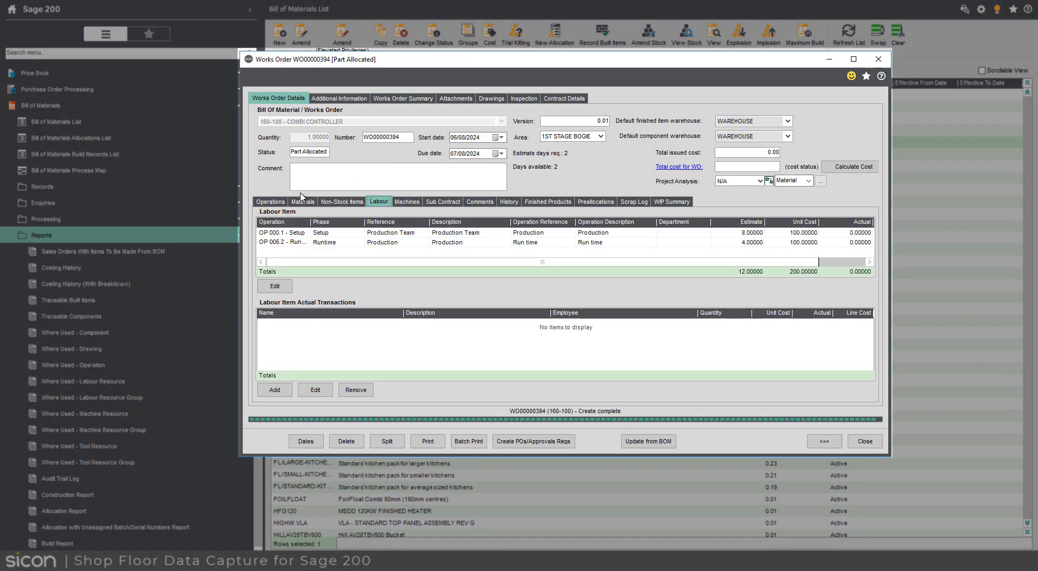
# Switch to Sage 200 and review the works order's operations, the Setup operation's actual labour transactions and the change history.
pyautogui.click(271, 202)
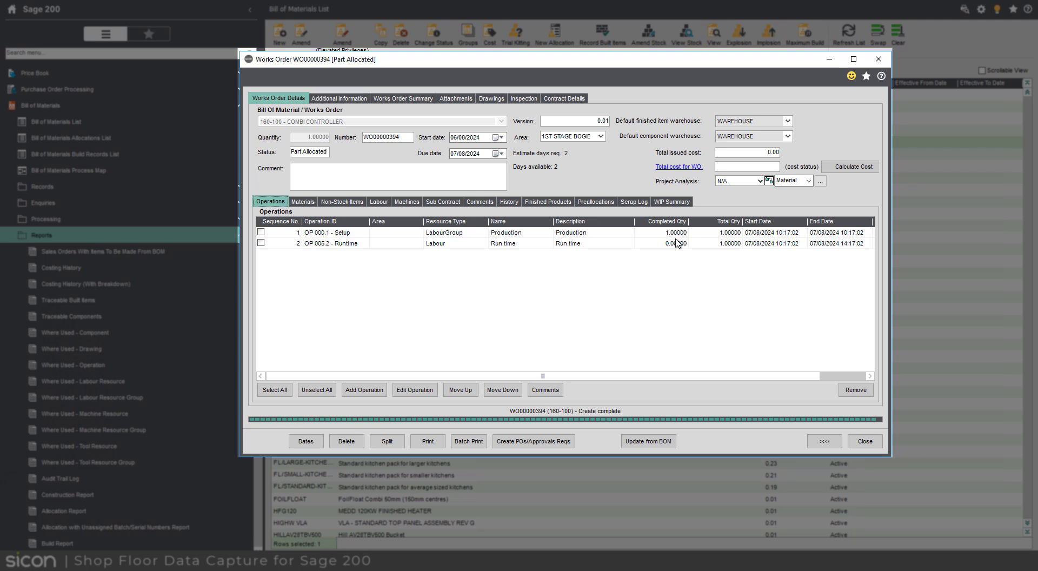
pyautogui.click(379, 201)
pyautogui.click(327, 233)
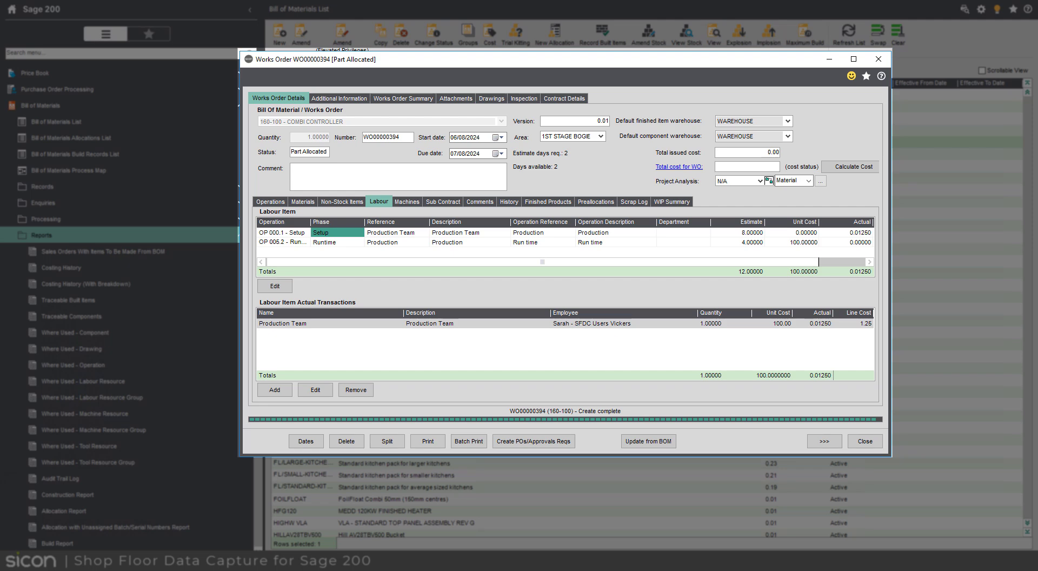
pyautogui.click(509, 202)
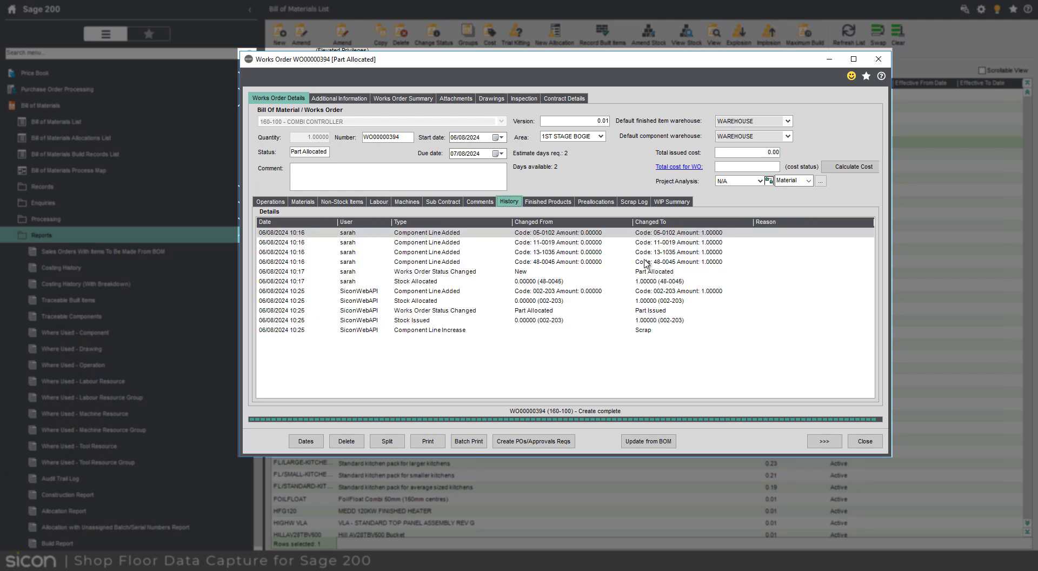